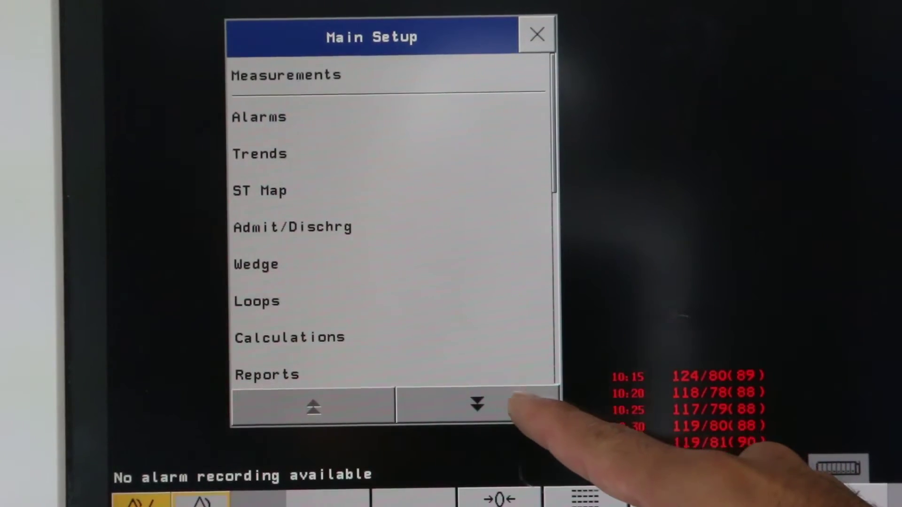
# Show the Product revision details, with part number M8007A and software revision E.01.31.
pyautogui.click(511, 398)
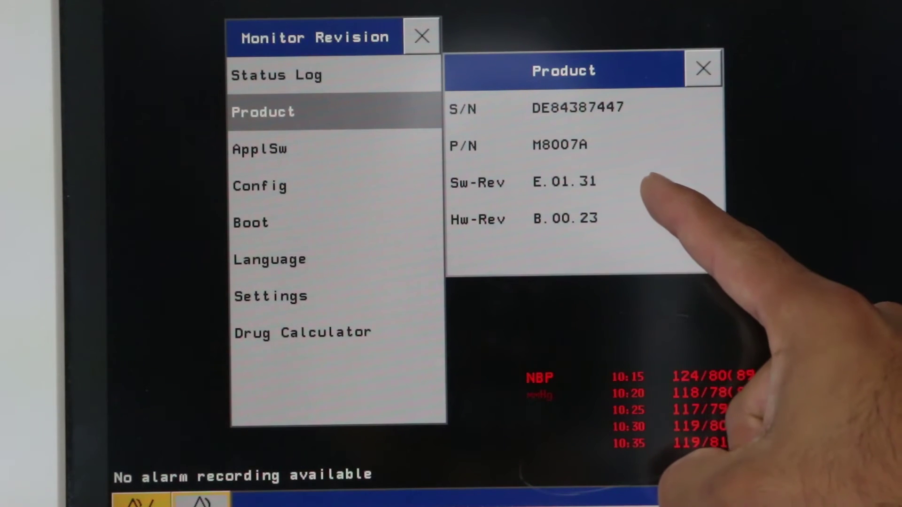
pyautogui.click(649, 182)
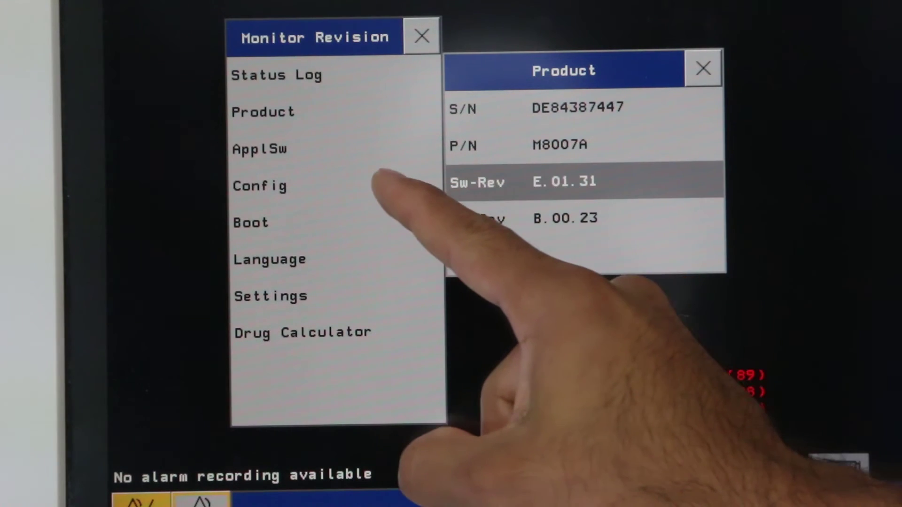
# Switch to the Config revision panel showing part number S-M4046-1601A and option codes.
pyautogui.click(363, 181)
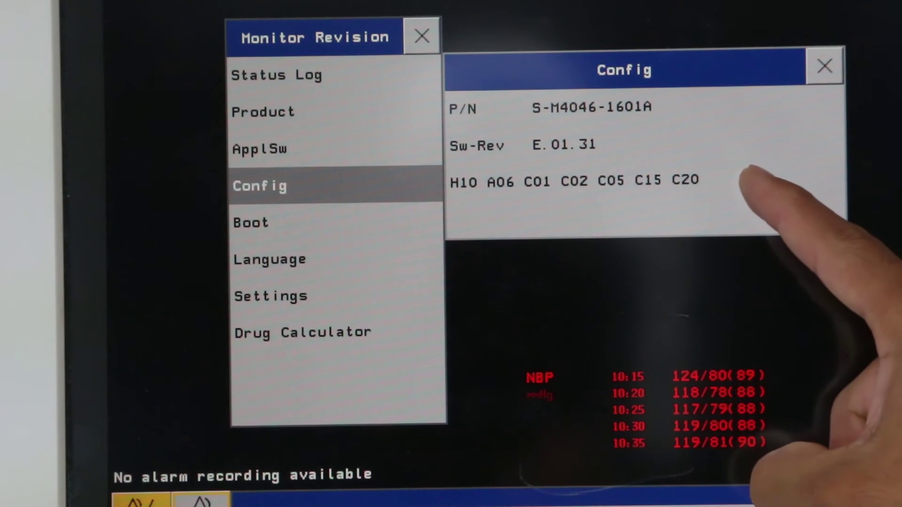
pyautogui.click(753, 181)
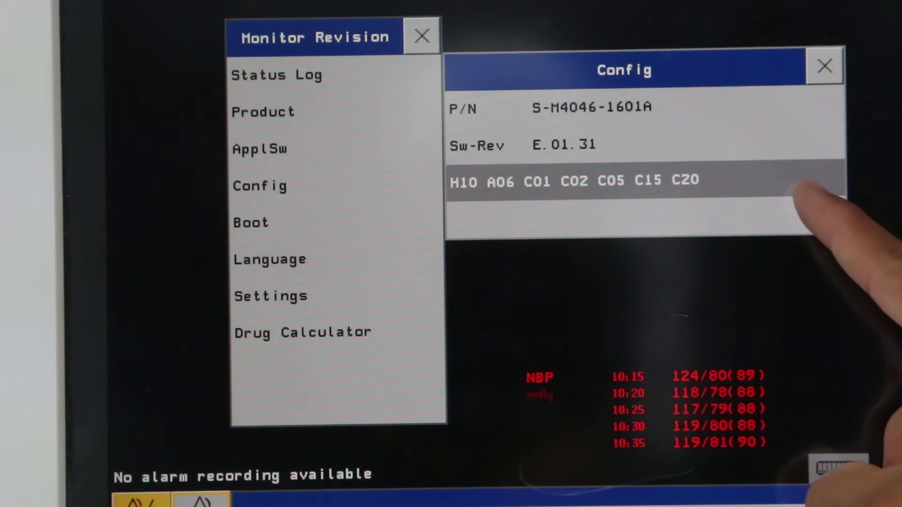